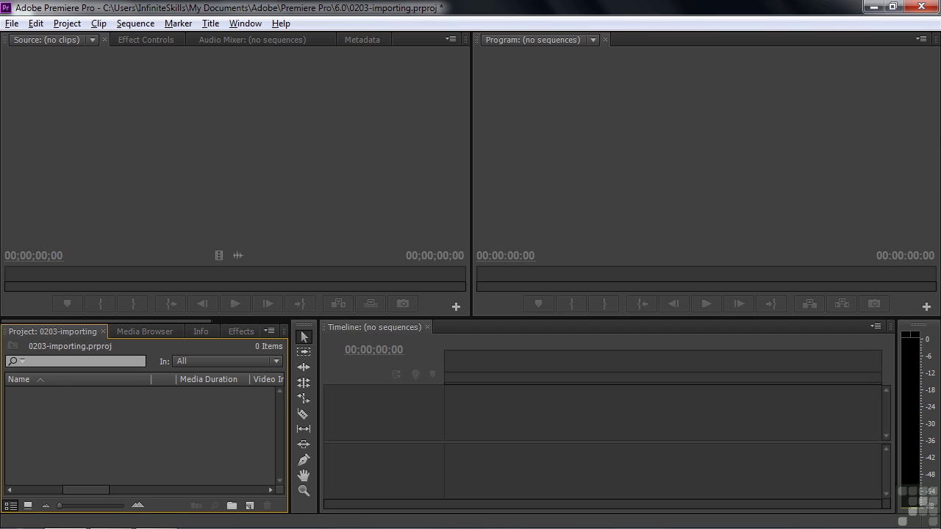
Browse Removable Disk (F:) in Windows Explorer, checking the MISC folder and listing the clips in DCIM\100GOPRO.
{"action": "left_click", "coordinate": [869, 8]}
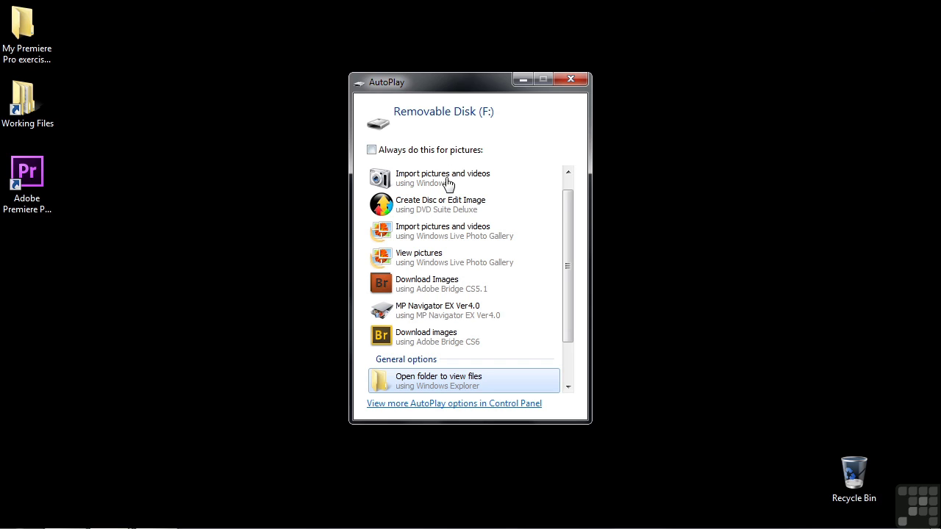
{"action": "left_click", "coordinate": [428, 382]}
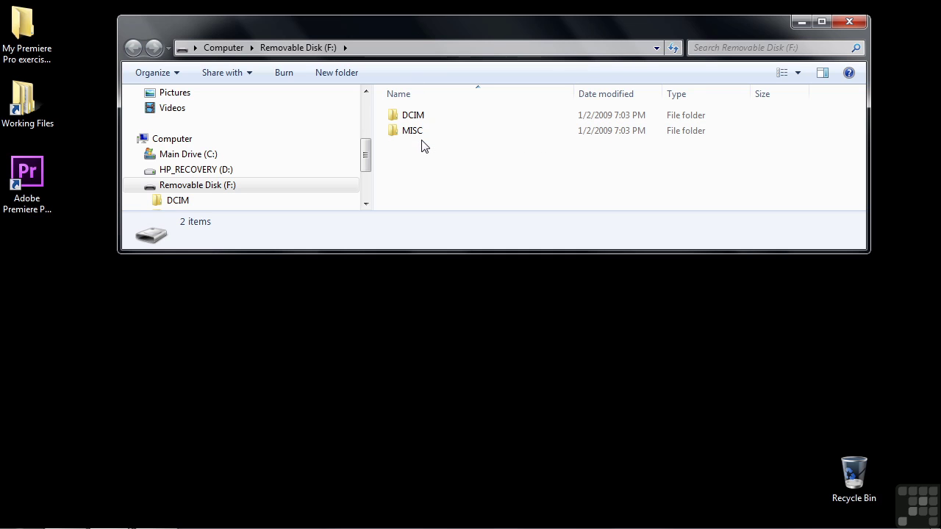
{"action": "double_click", "coordinate": [394, 132]}
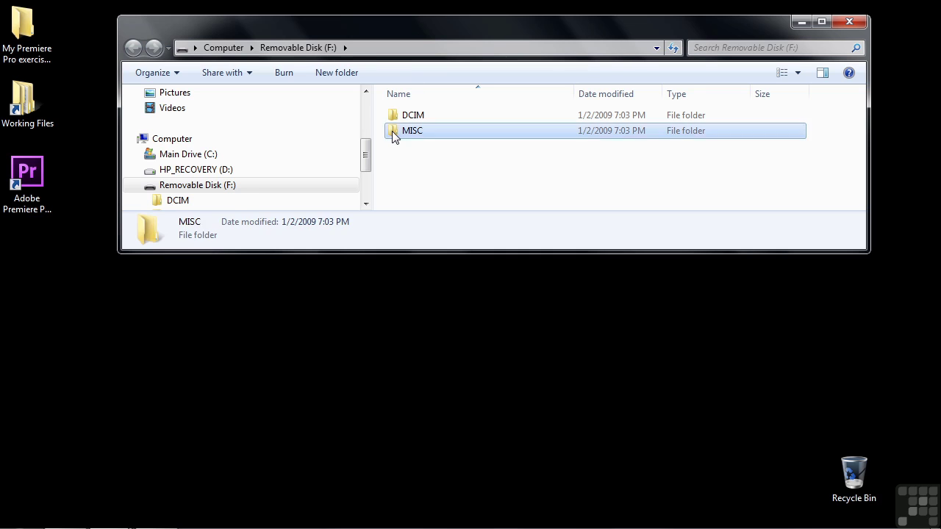
{"action": "left_click", "coordinate": [305, 47]}
{"action": "left_click", "coordinate": [394, 119]}
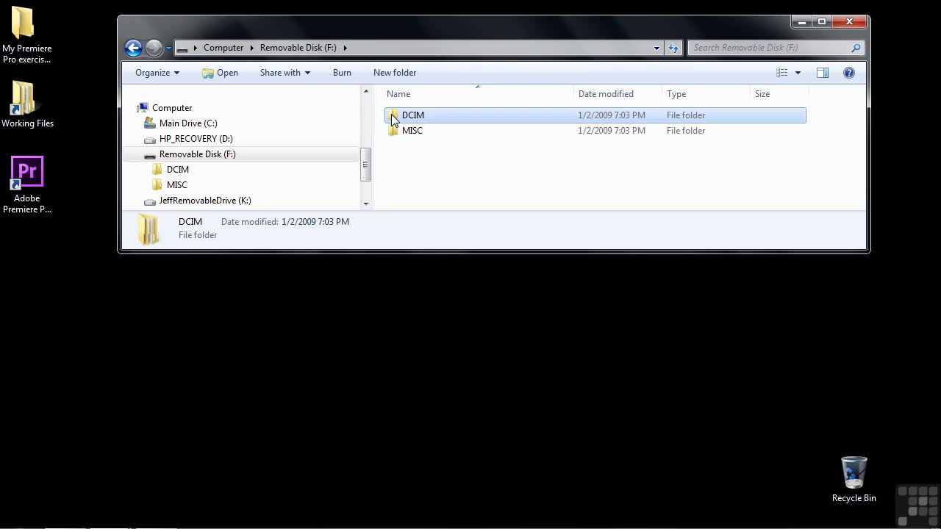
{"action": "double_click", "coordinate": [394, 120]}
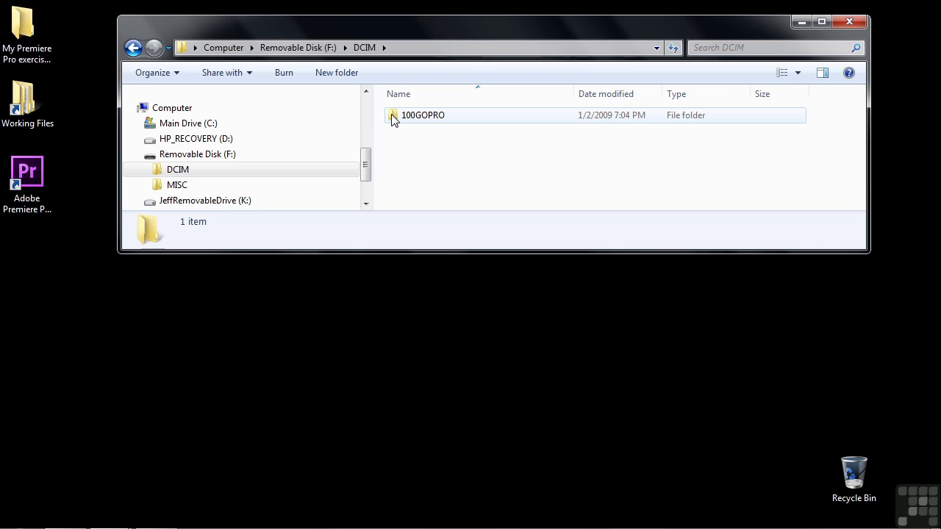
{"action": "double_click", "coordinate": [393, 118]}
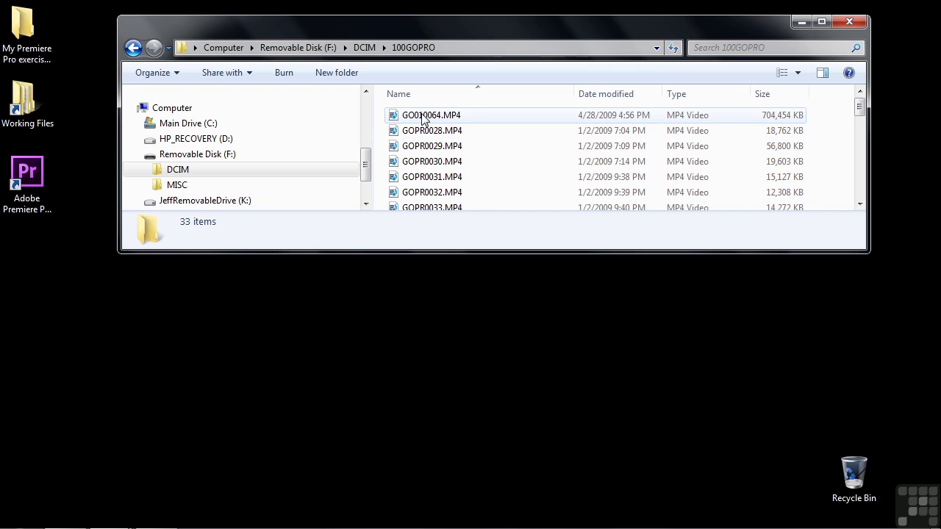
{"action": "mouse_move", "coordinate": [423, 119]}
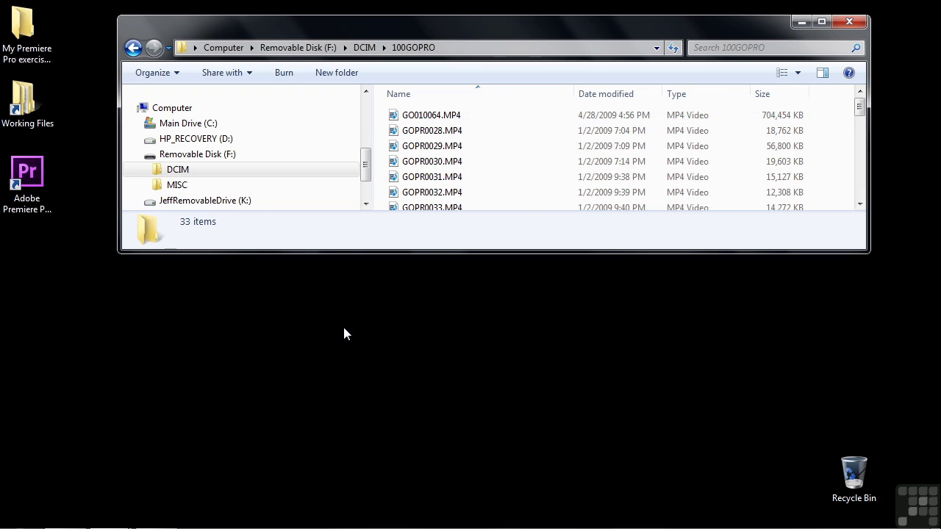
In the Dec 11 shoot Explorer window, expand the PRIVATE and AVCHD folder structure and look through the video files in STREAM.
{"action": "mouse_move", "coordinate": [273, 525]}
{"action": "mouse_move", "coordinate": [111, 519]}
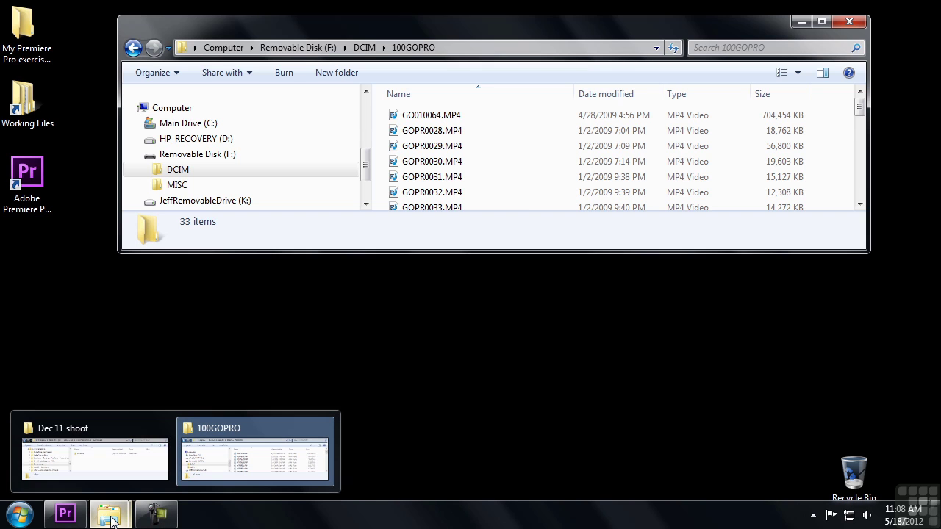
{"action": "left_click", "coordinate": [108, 438]}
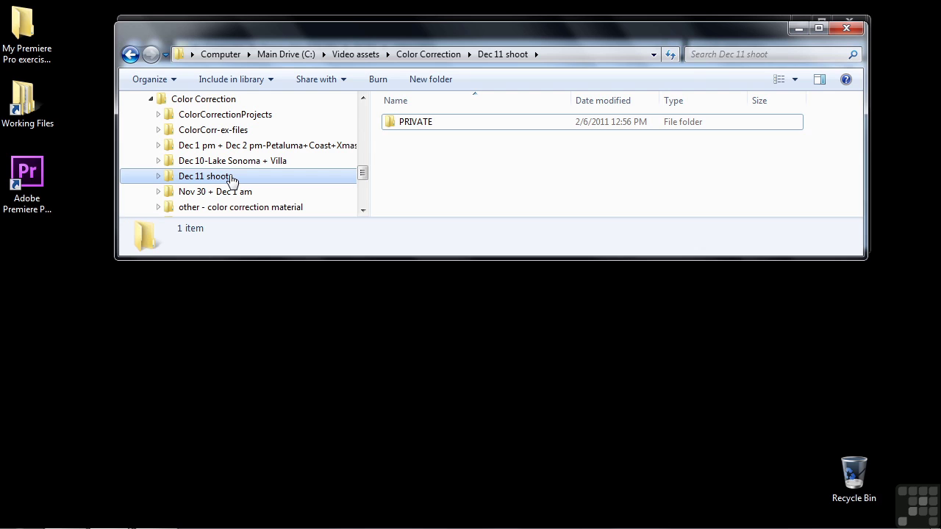
{"action": "left_click", "coordinate": [158, 176]}
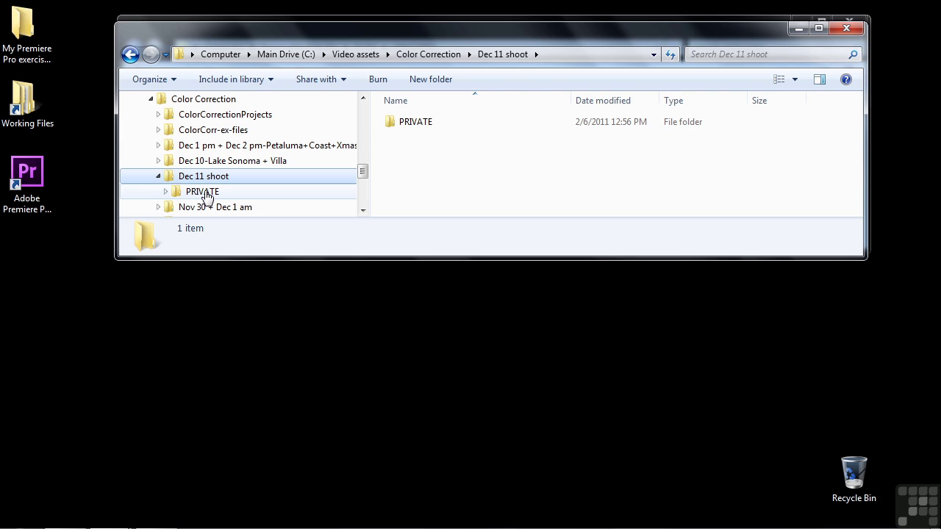
{"action": "left_click", "coordinate": [166, 191]}
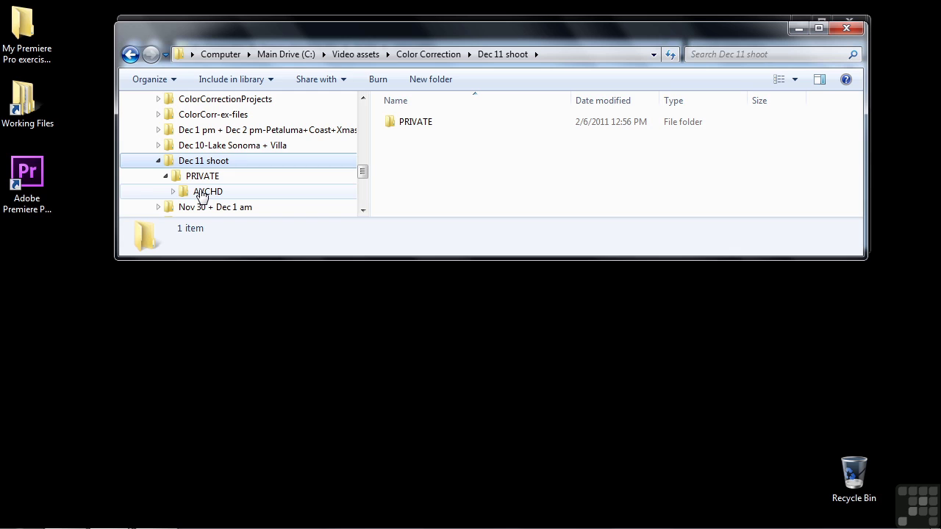
{"action": "left_click", "coordinate": [172, 193]}
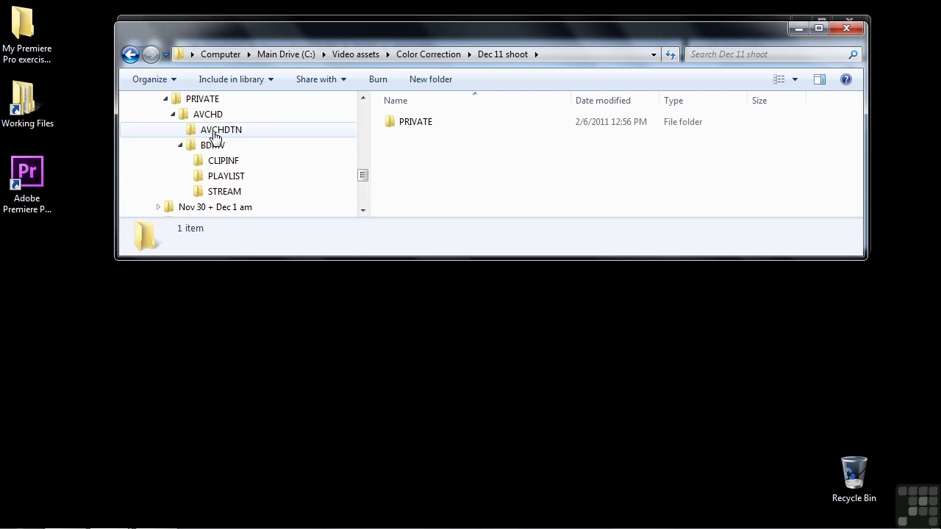
{"action": "left_click", "coordinate": [215, 192]}
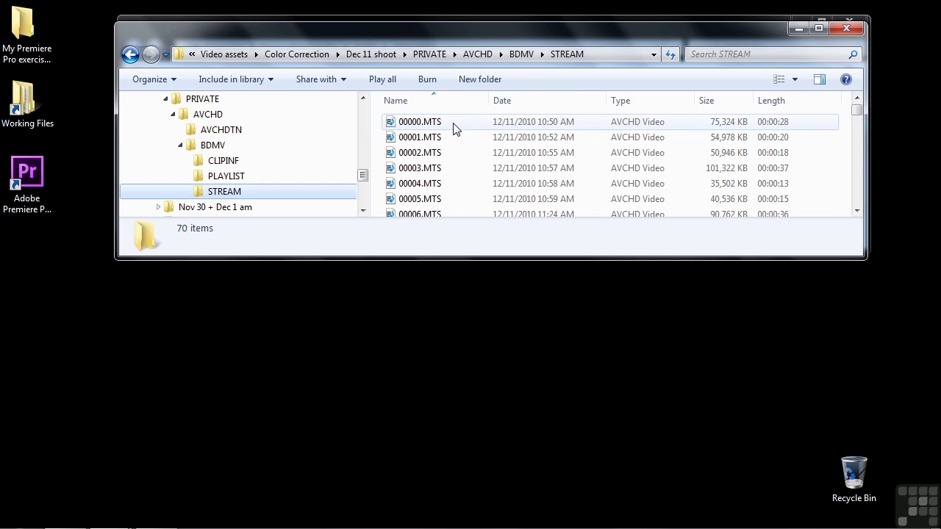
{"action": "left_click_drag", "start_coordinate": [859, 110], "coordinate": [859, 138]}
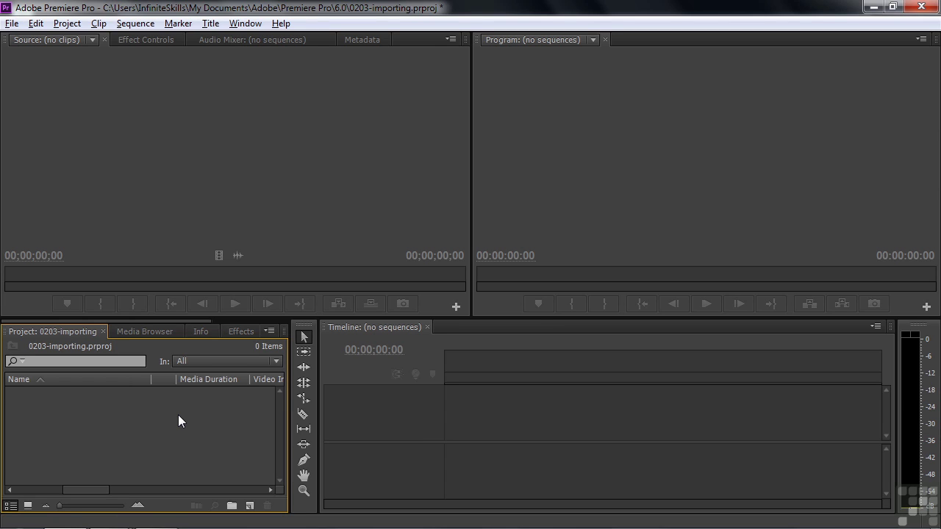
Back in Premiere Pro, browse to DCIM\100GOPRO on drive F: in the Media Browser and show its clips as thumbnails.
{"action": "left_click", "coordinate": [144, 331]}
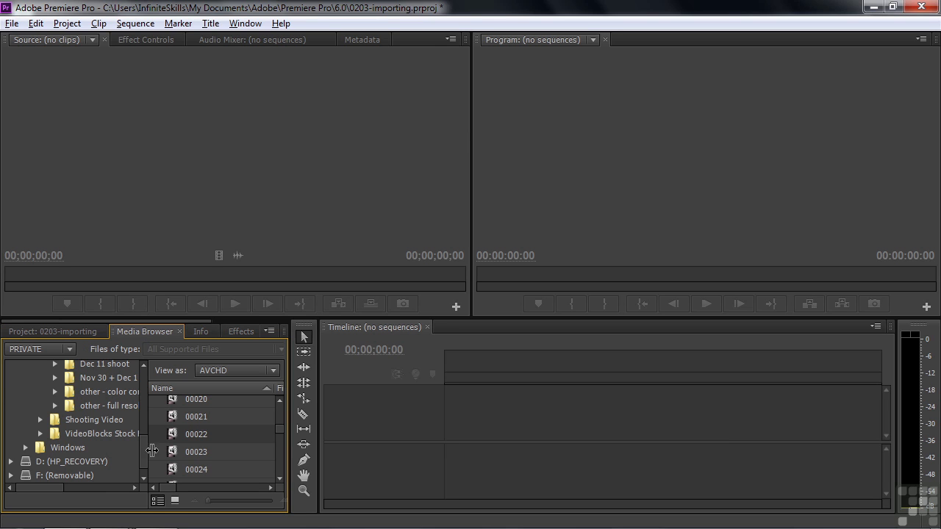
{"action": "scroll", "coordinate": [143, 456], "scroll_direction": "down", "scroll_amount": 1}
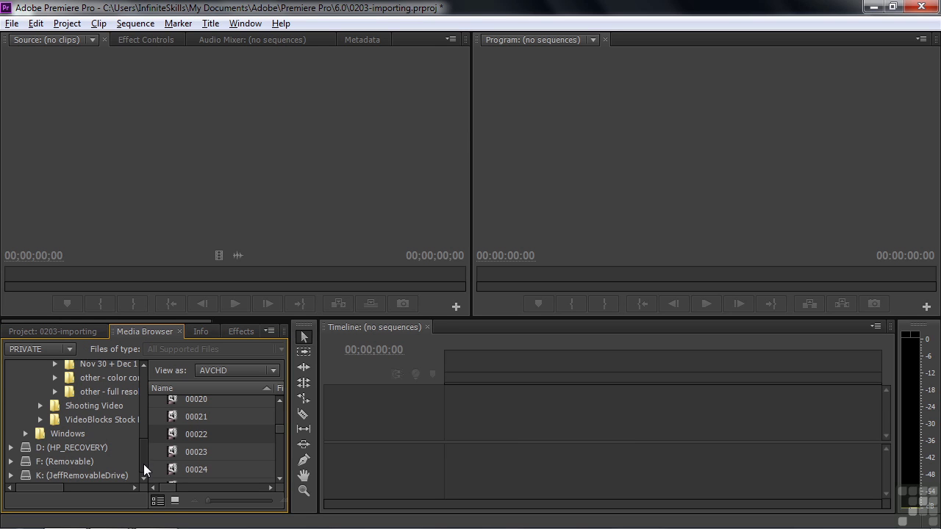
{"action": "left_click", "coordinate": [11, 462]}
{"action": "left_click", "coordinate": [51, 476]}
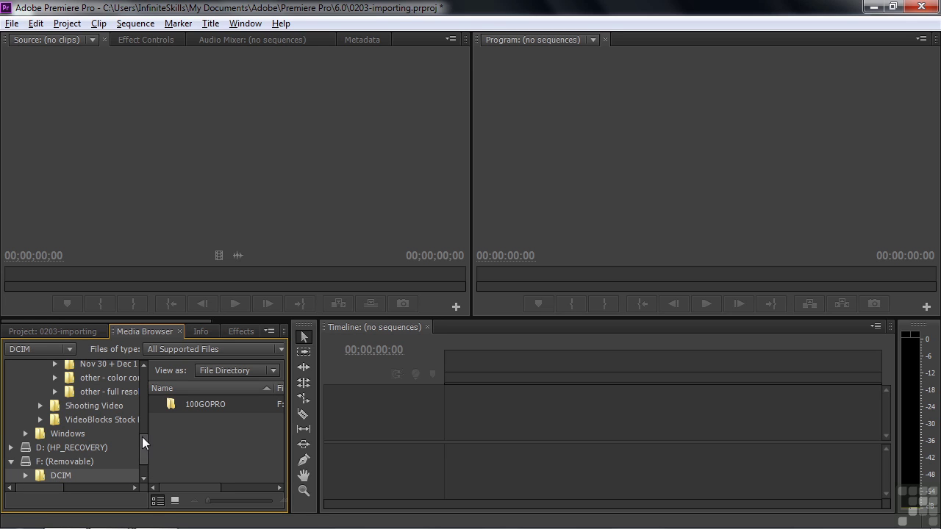
{"action": "left_click_drag", "start_coordinate": [141, 436], "coordinate": [141, 457]}
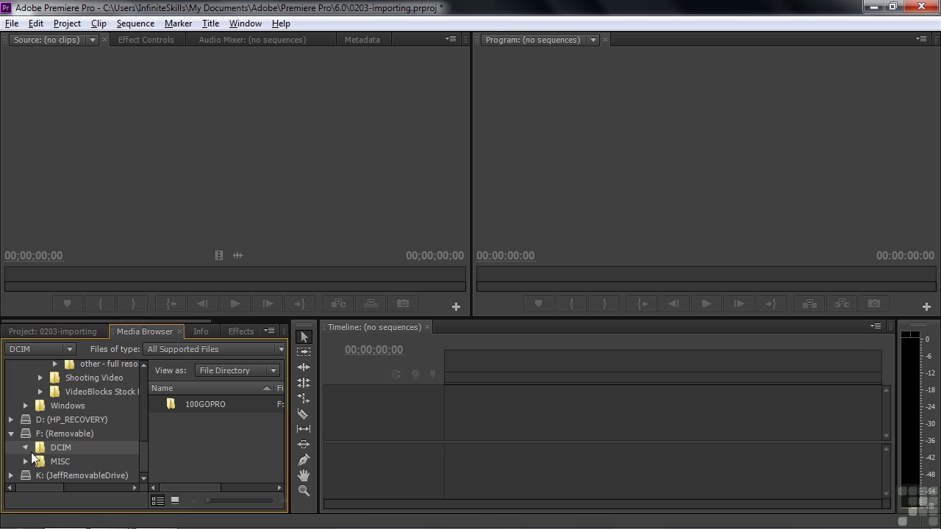
{"action": "left_click", "coordinate": [50, 461]}
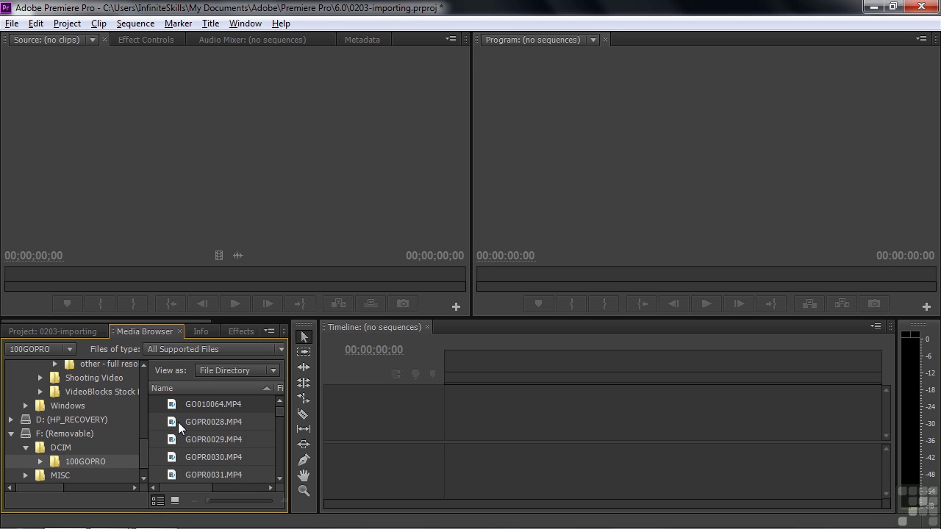
{"action": "left_click", "coordinate": [175, 501]}
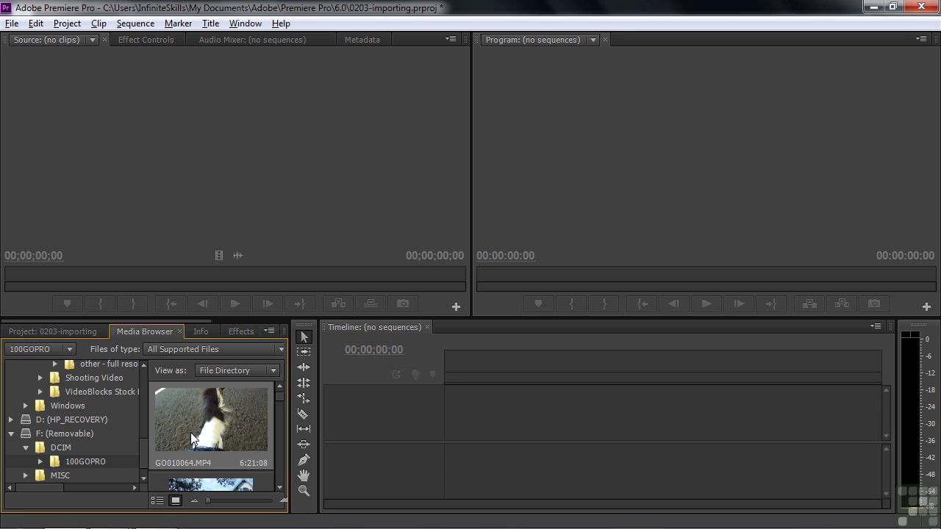
Import clip 00023 from the Dec 11 shoot's PRIVATE folder and display it in the project's item list.
{"action": "left_click_drag", "start_coordinate": [143, 448], "coordinate": [149, 419]}
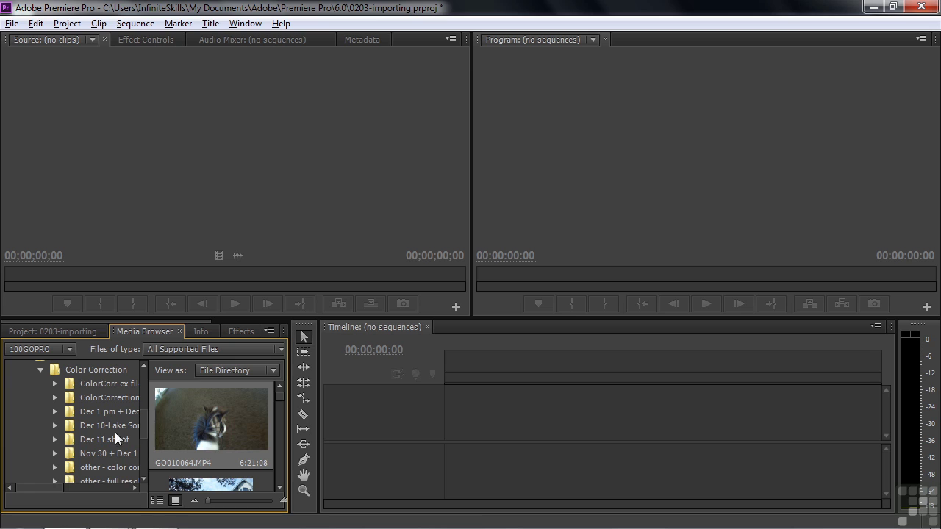
{"action": "left_click", "coordinate": [78, 438]}
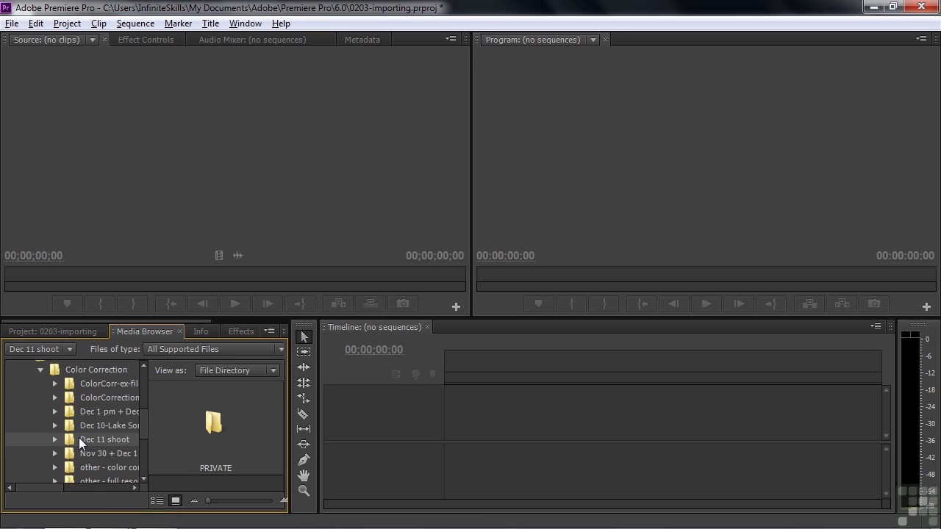
{"action": "left_click", "coordinate": [55, 439]}
{"action": "left_click", "coordinate": [86, 452]}
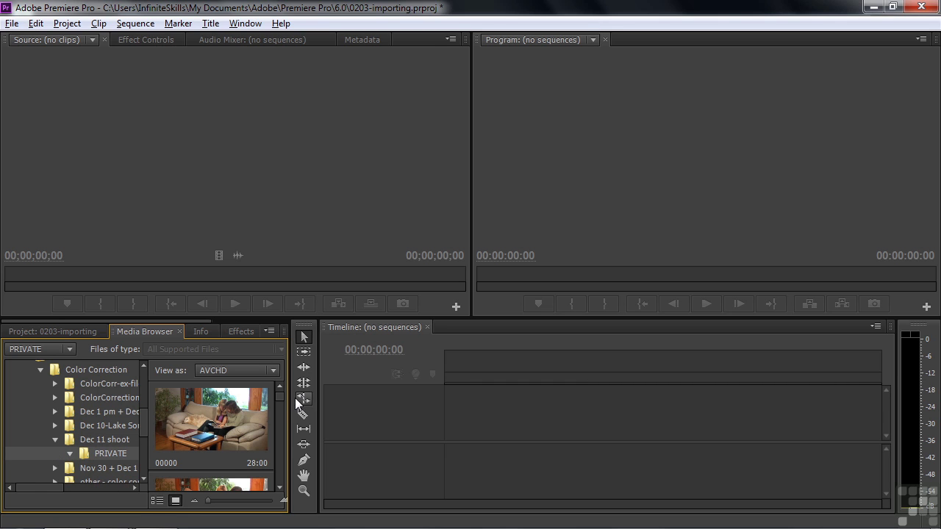
{"action": "left_click_drag", "start_coordinate": [278, 397], "coordinate": [279, 445]}
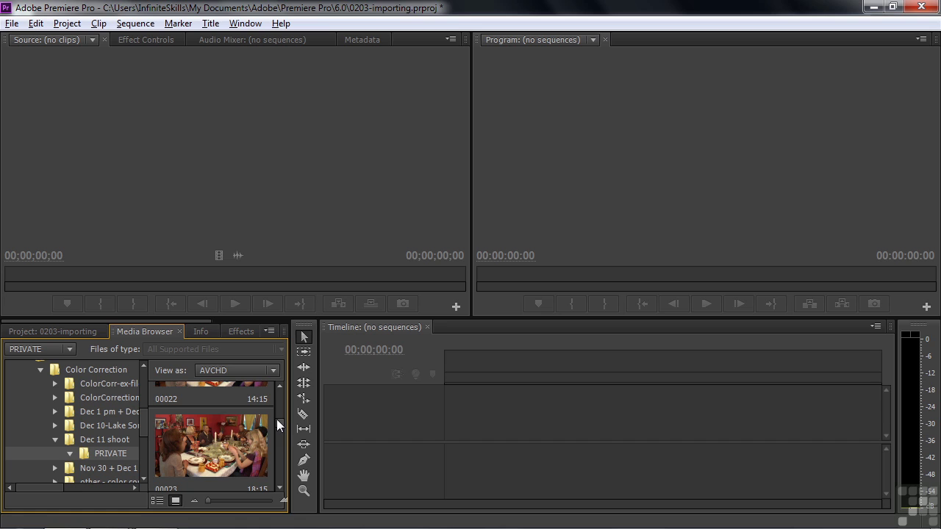
{"action": "right_click", "coordinate": [238, 420]}
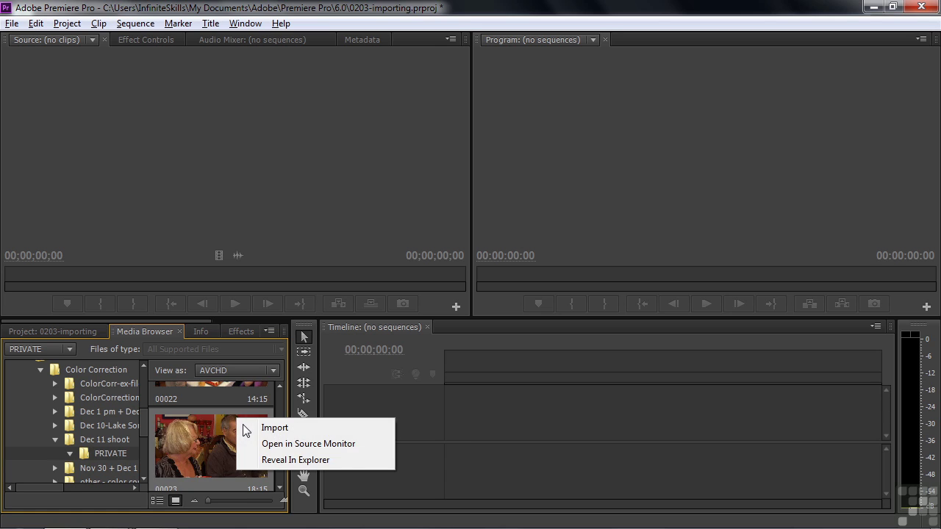
{"action": "left_click", "coordinate": [279, 427]}
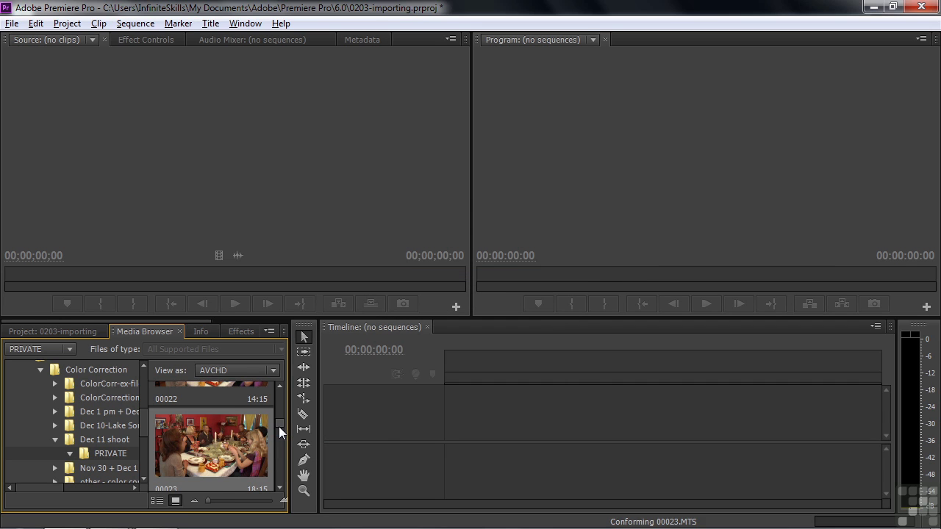
{"action": "left_click", "coordinate": [52, 331]}
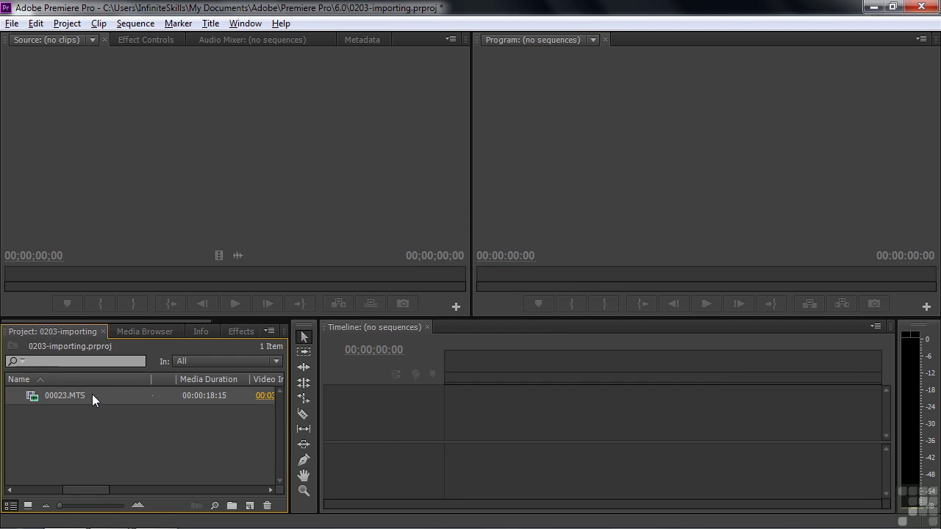
Import scenic-1.mp4 through scenic-6.mp4 from the Digital Juice stock footage folder, and select only scenic-1.mp4 in the project.
{"action": "mouse_move", "coordinate": [46, 398]}
{"action": "double_click", "coordinate": [33, 442]}
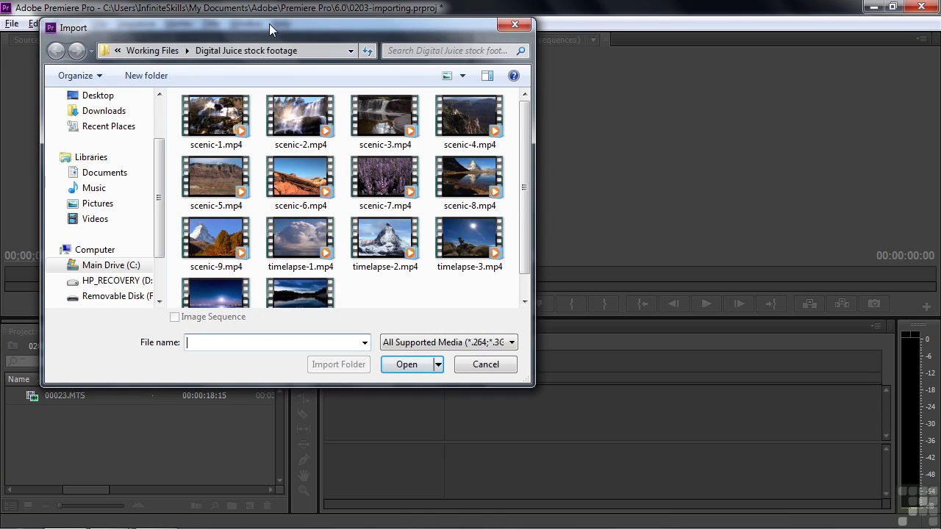
{"action": "left_click_drag", "start_coordinate": [264, 31], "coordinate": [366, 52]}
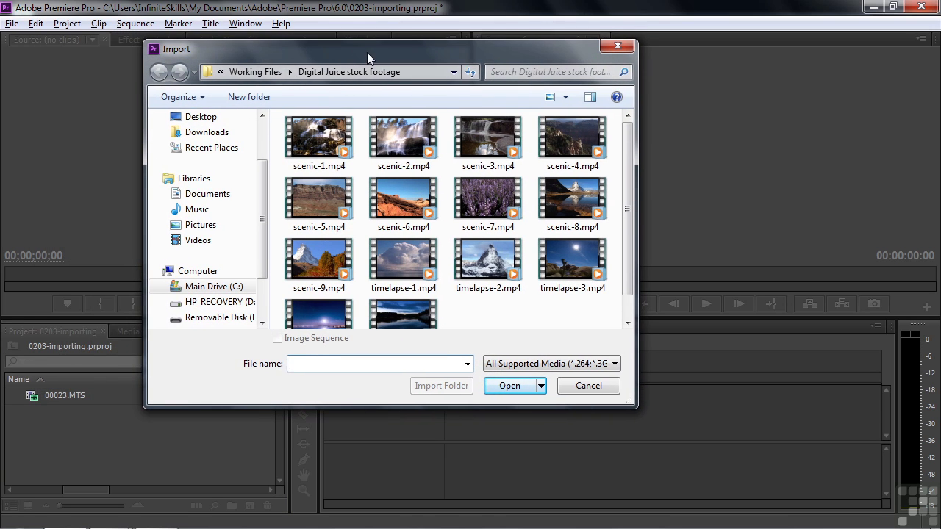
{"action": "left_click", "coordinate": [327, 142]}
{"action": "left_click", "coordinate": [410, 205], "text": "shift"}
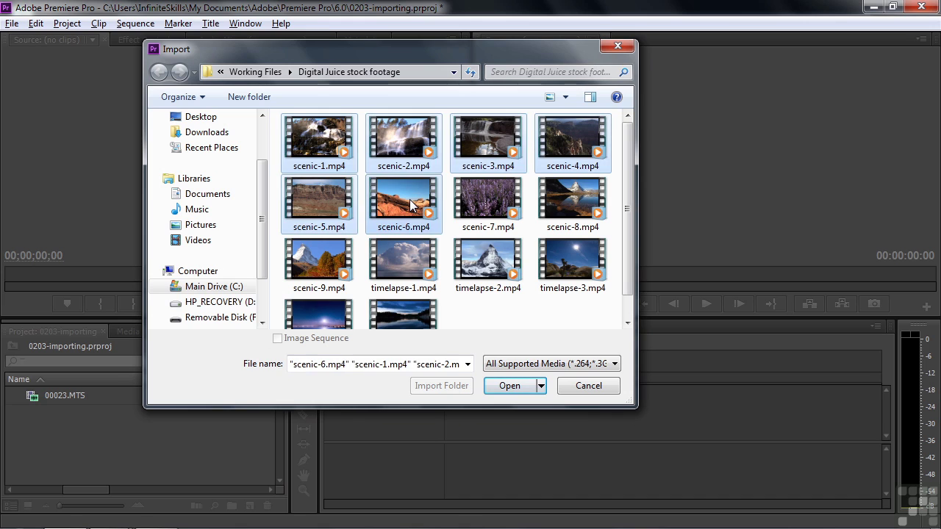
{"action": "left_click", "coordinate": [500, 385]}
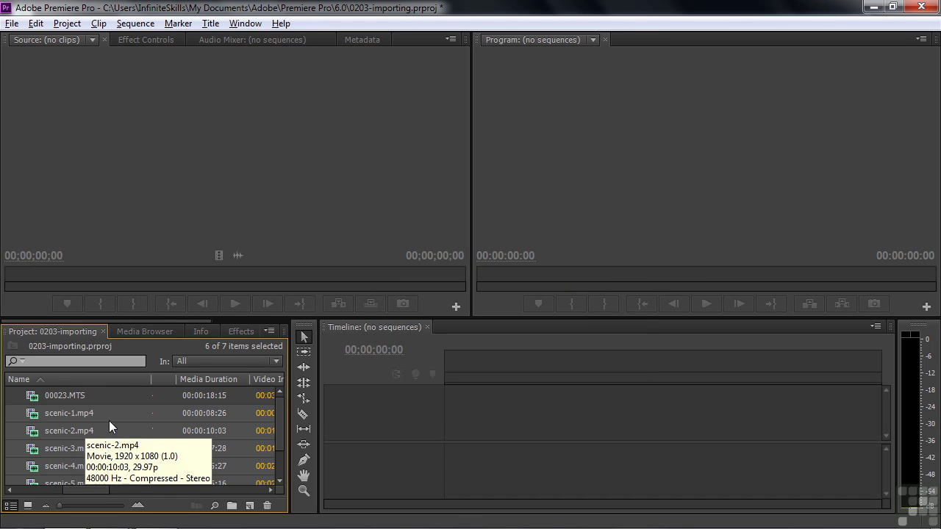
{"action": "left_click", "coordinate": [34, 416]}
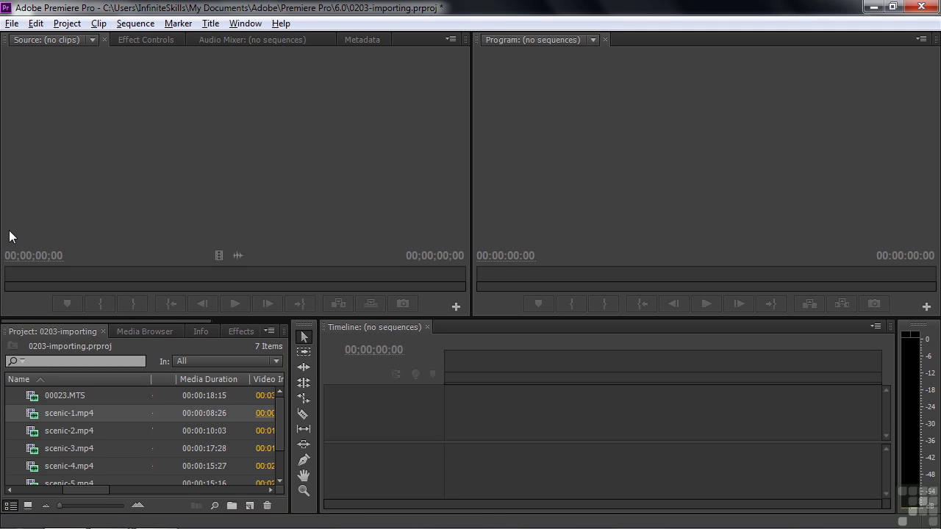
Open the Capture window, play the tape in the connected camcorder briefly and pause it on the hillside shot.
{"action": "left_click", "coordinate": [12, 24]}
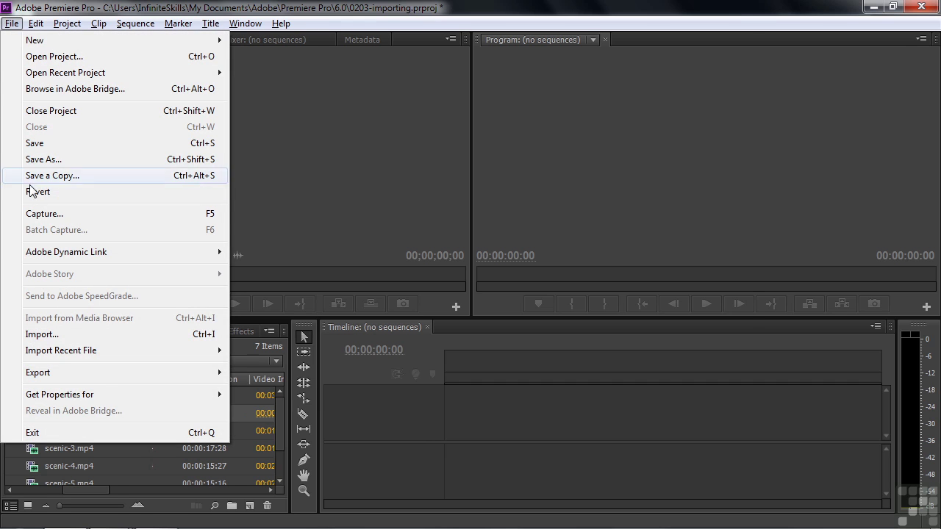
{"action": "left_click", "coordinate": [30, 215]}
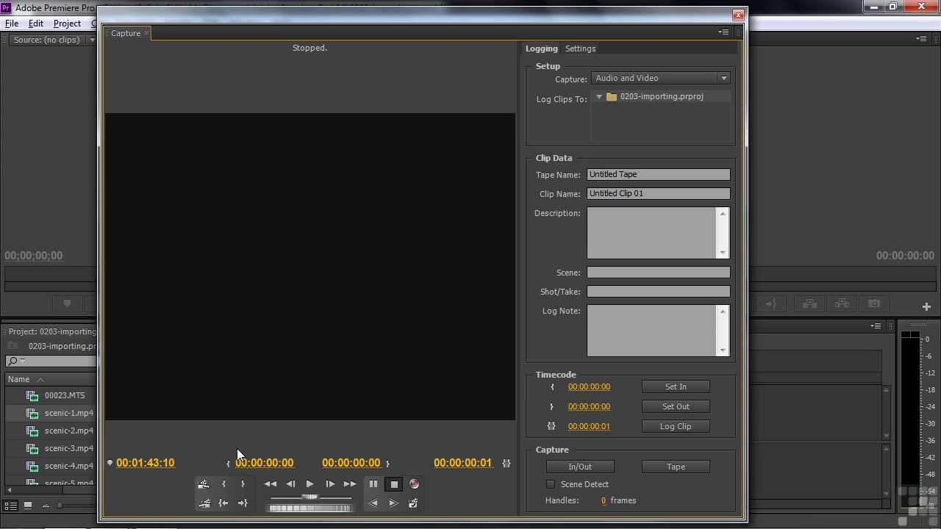
{"action": "left_click", "coordinate": [308, 484]}
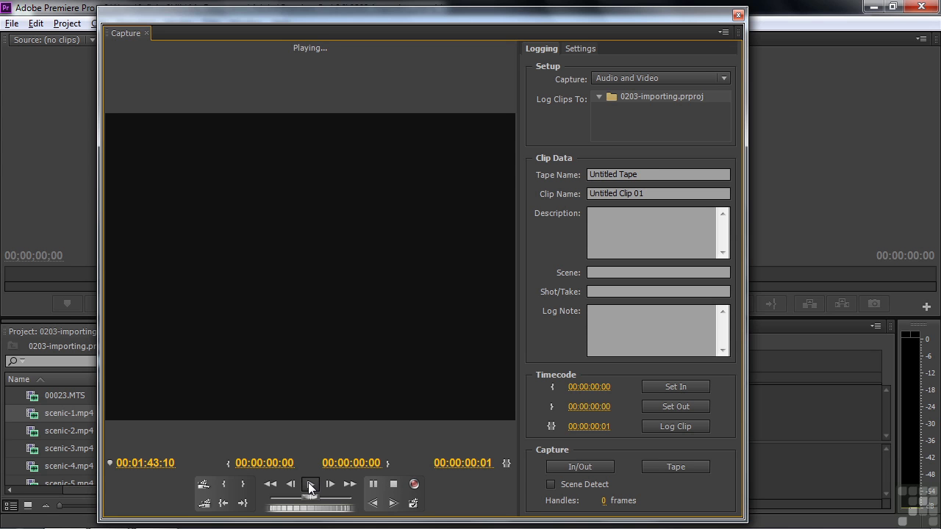
{"action": "left_click", "coordinate": [373, 484]}
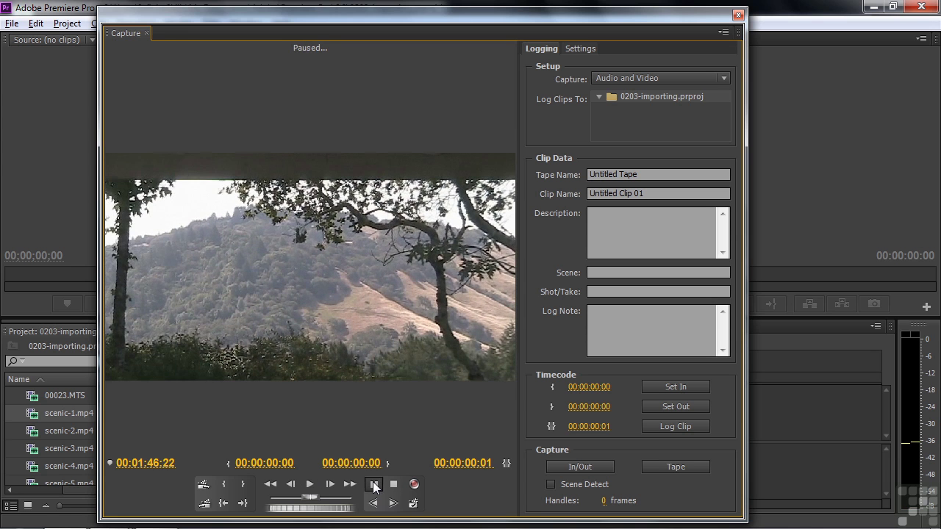